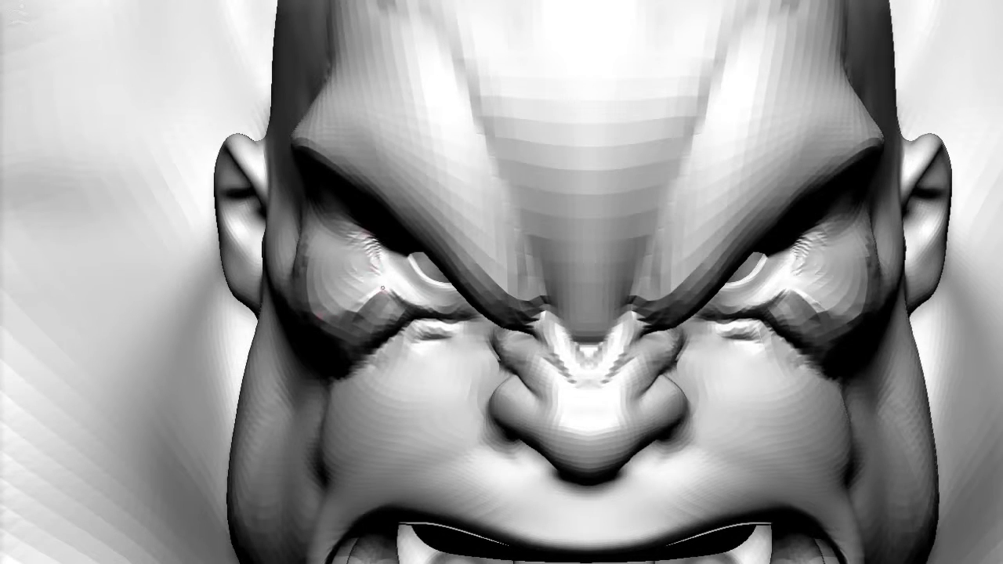
# Step: Deepen and refine both eye sockets and the area around the eyes with X symmetry
pyautogui.moveTo(399, 289); pyautogui.dragTo(439, 296)
pyautogui.moveTo(367, 289)
pyautogui.mouseDown()
pyautogui.moveTo(360, 262)
pyautogui.moveTo(390, 307)
pyautogui.mouseUp()
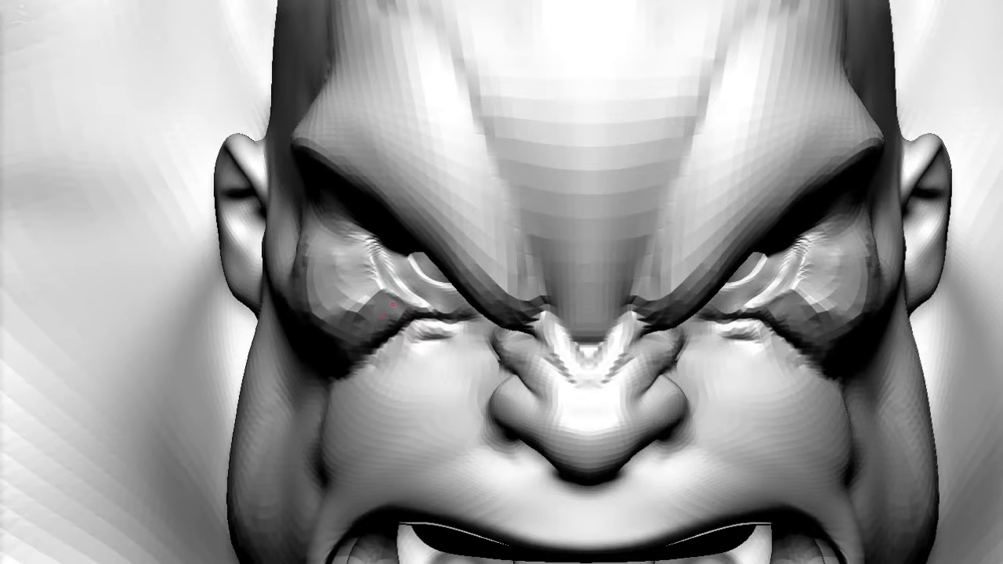
pyautogui.moveTo(411, 340); pyautogui.dragTo(439, 345)
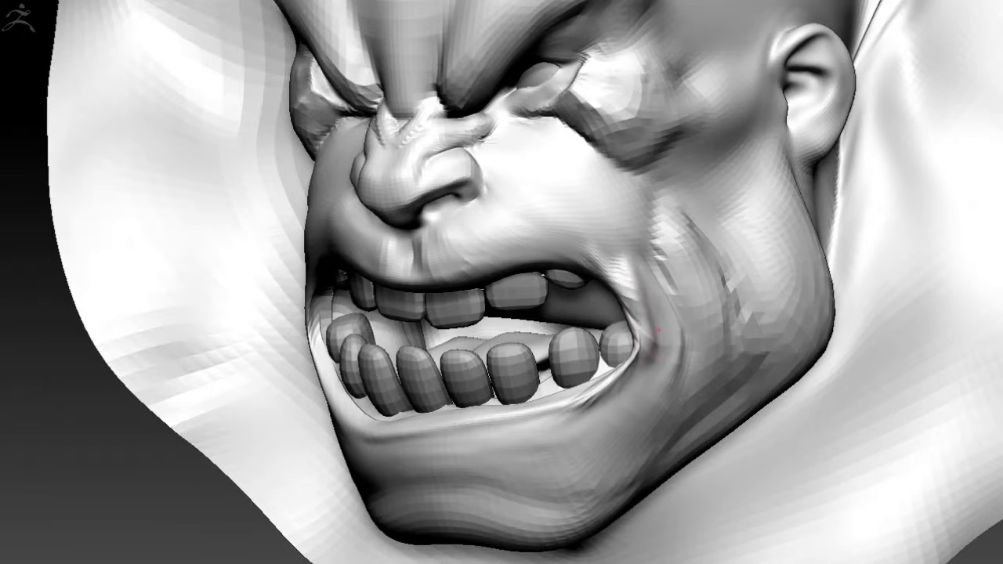
# Step: Carve a deeper crease beside the mouth corner, then sculpt and smooth the cheek by the eye
pyautogui.moveTo(658, 258); pyautogui.dragTo(632, 391)
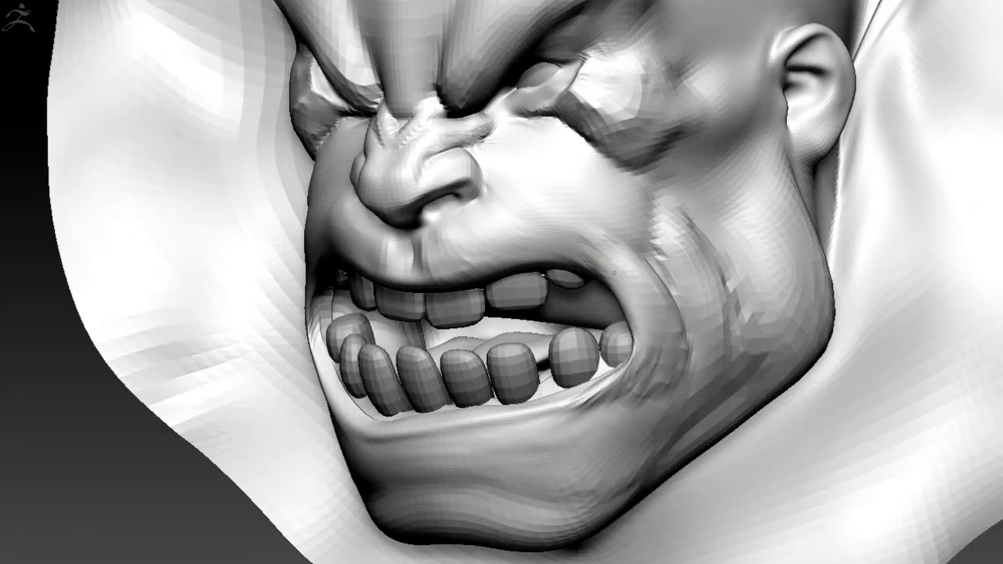
pyautogui.moveTo(94, 471); pyautogui.dragTo(47, 502)
pyautogui.moveTo(659, 196); pyautogui.dragTo(643, 329)
pyautogui.moveTo(627, 173); pyautogui.dragTo(611, 290)
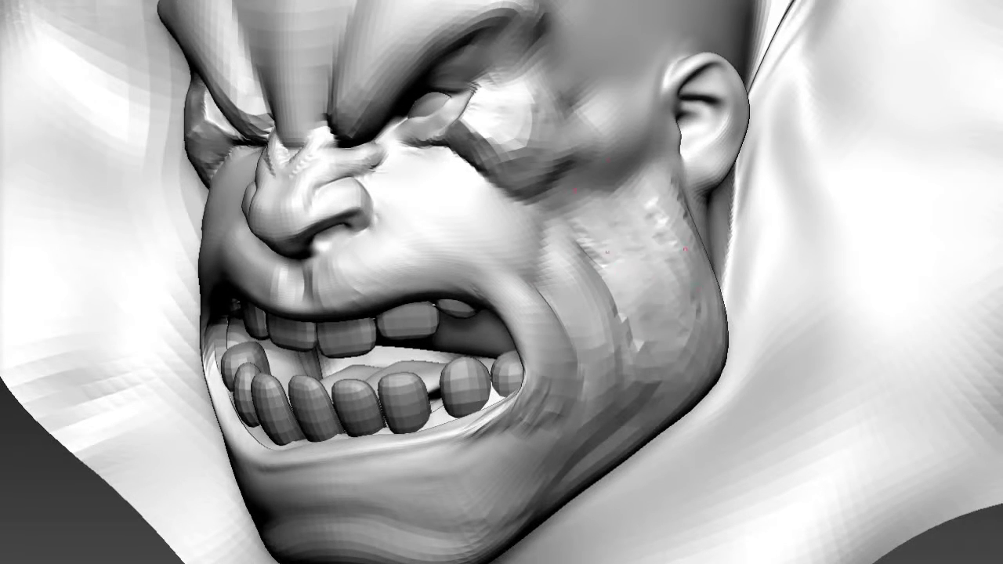
pyautogui.moveTo(47, 501); pyautogui.dragTo(78, 438)
pyautogui.moveTo(542, 161)
pyautogui.keyDown('shift'); pyautogui.mouseDown()
pyautogui.moveTo(552, 204)
pyautogui.moveTo(589, 185)
pyautogui.moveTo(424, 223)
pyautogui.mouseUp(); pyautogui.keyUp('shift')
pyautogui.moveTo(439, 188)
pyautogui.keyDown('shift'); pyautogui.mouseDown()
pyautogui.moveTo(462, 243)
pyautogui.moveTo(396, 231)
pyautogui.mouseUp(); pyautogui.keyUp('shift')
# Step: Orbit the head through frontal, three-quarter and side views, then zoom out
pyautogui.moveTo(783, 329)
pyautogui.mouseDown()
pyautogui.moveTo(738, 493)
pyautogui.moveTo(690, 377)
pyautogui.mouseUp()
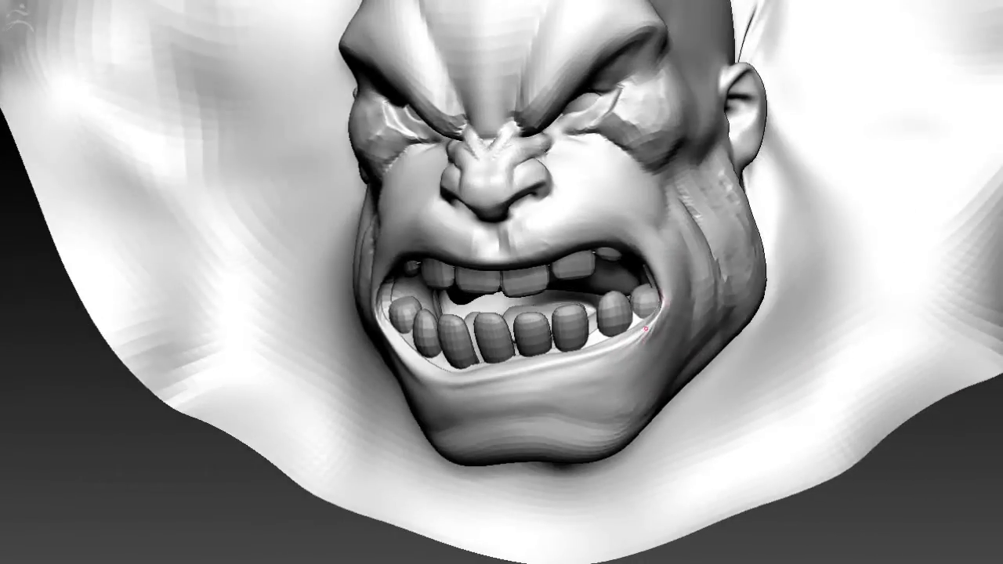
pyautogui.moveTo(689, 376)
pyautogui.mouseDown()
pyautogui.moveTo(767, 376)
pyautogui.moveTo(728, 369)
pyautogui.mouseUp()
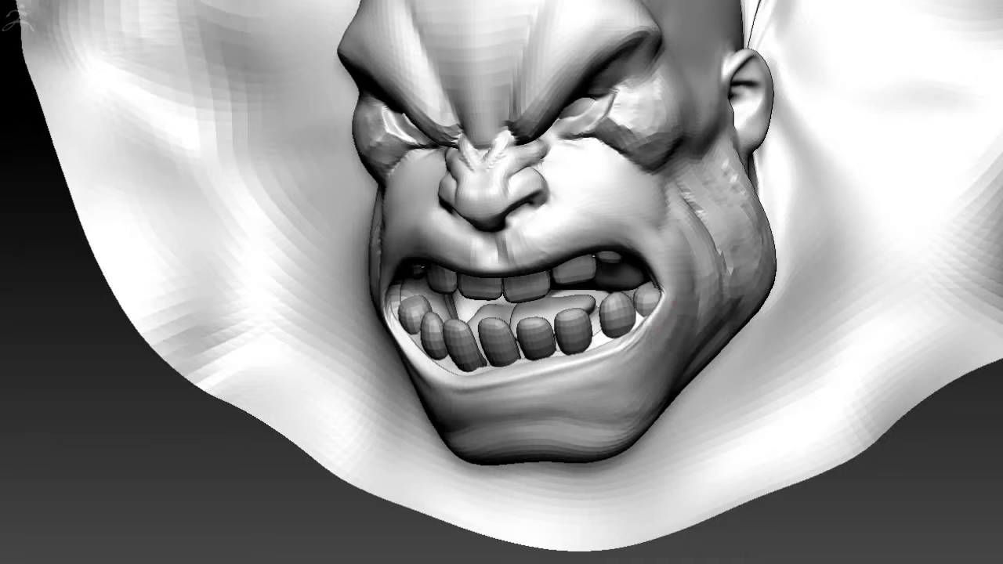
pyautogui.moveTo(662, 275); pyautogui.dragTo(380, 298)
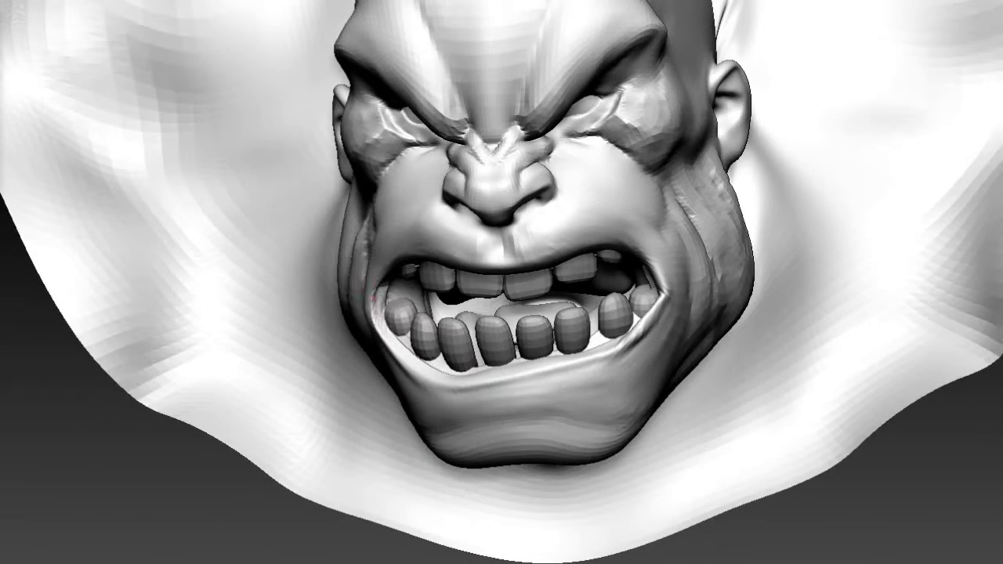
pyautogui.moveTo(380, 298); pyautogui.dragTo(379, 276)
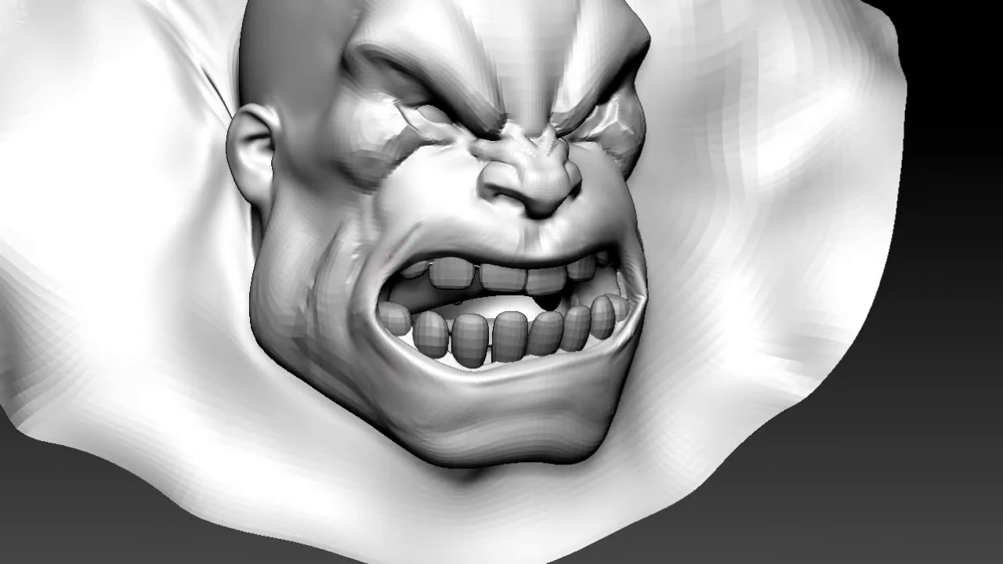
pyautogui.moveTo(358, 332); pyautogui.dragTo(314, 205)
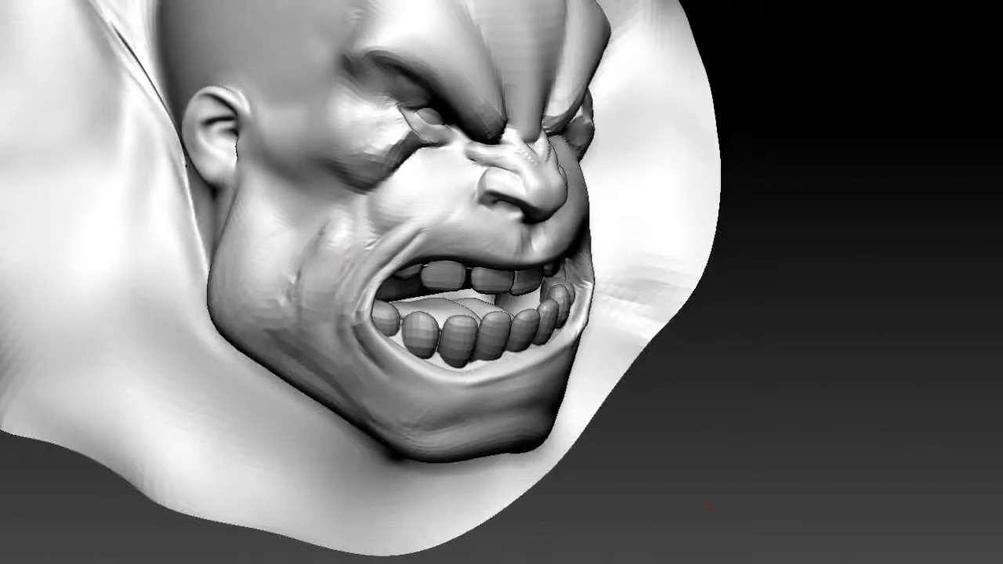
pyautogui.moveTo(315, 205); pyautogui.dragTo(303, 232)
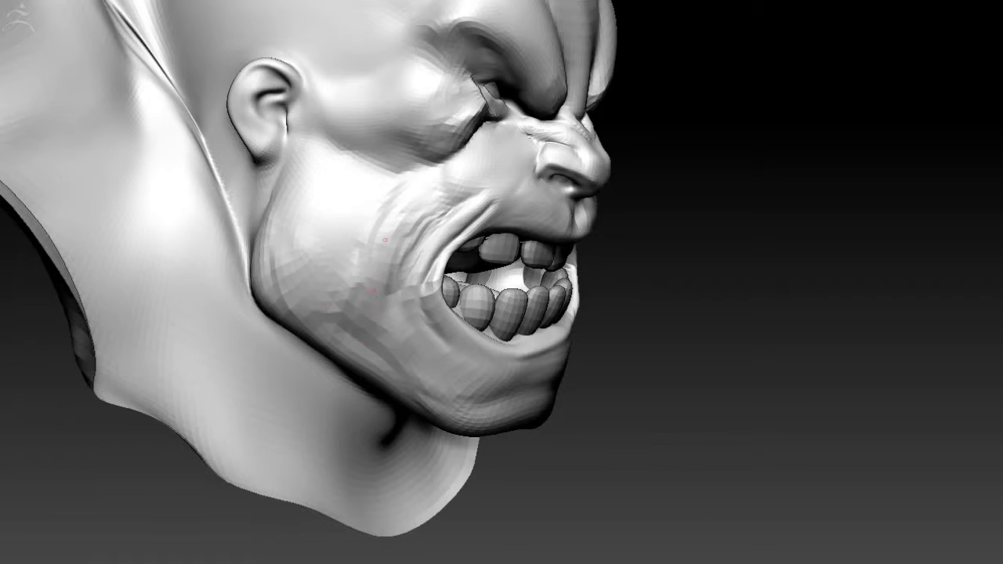
pyautogui.moveTo(392, 266)
pyautogui.mouseDown()
pyautogui.moveTo(700, 519)
pyautogui.moveTo(509, 392)
pyautogui.moveTo(745, 395)
pyautogui.mouseUp()
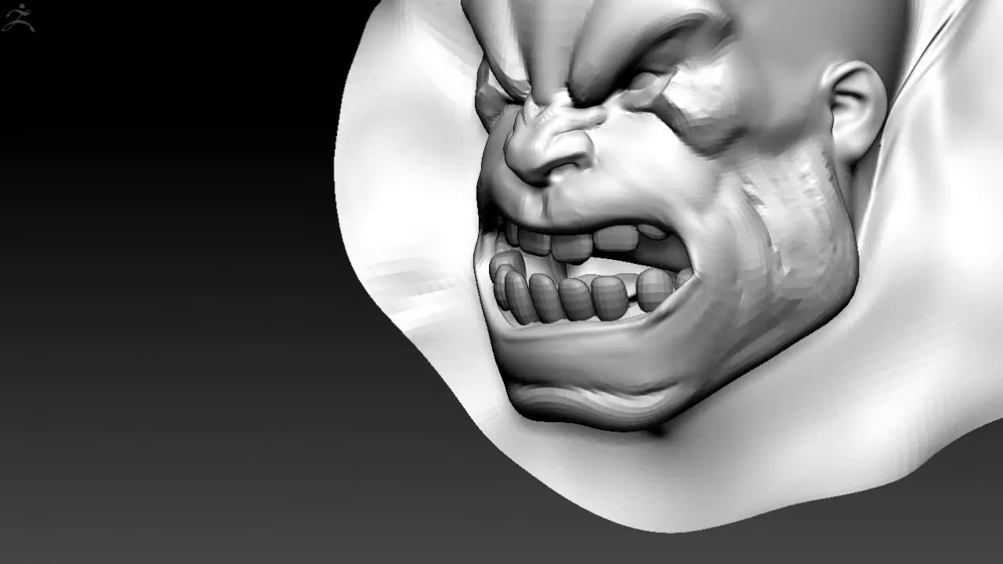
pyautogui.moveTo(689, 373); pyautogui.dragTo(709, 352)
pyautogui.moveTo(556, 366)
pyautogui.mouseDown()
pyautogui.moveTo(571, 279)
pyautogui.moveTo(851, 415)
pyautogui.mouseUp()
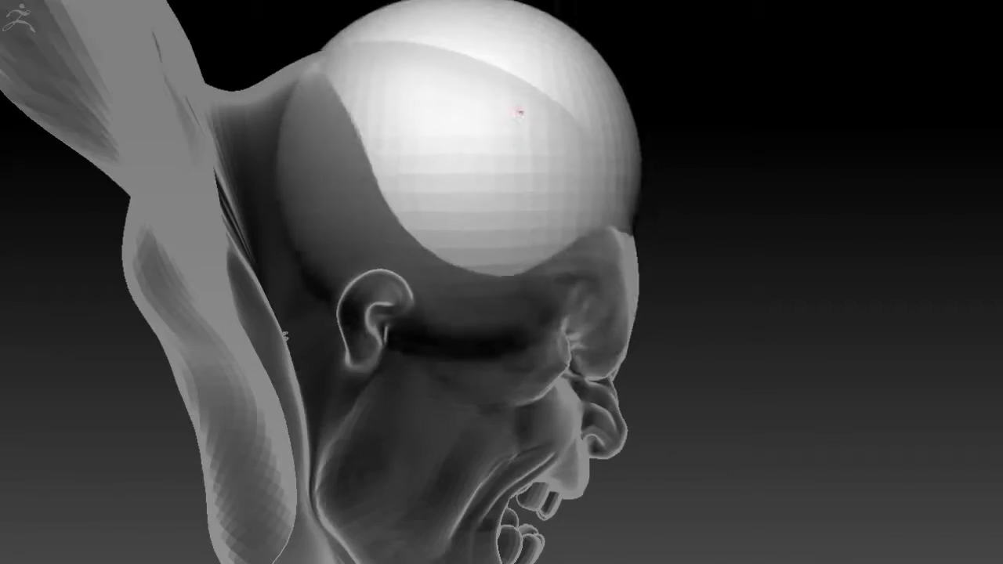
# Step: Orbit from a front view of the head and shoulders to a three-quarter view
pyautogui.moveTo(519, 112); pyautogui.dragTo(457, 197)
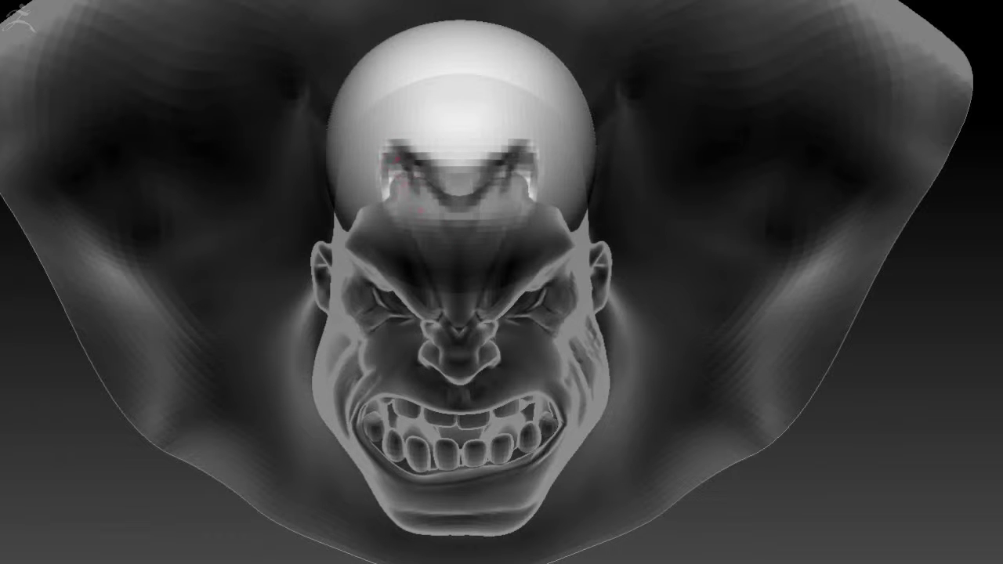
pyautogui.moveTo(626, 313); pyautogui.dragTo(815, 313)
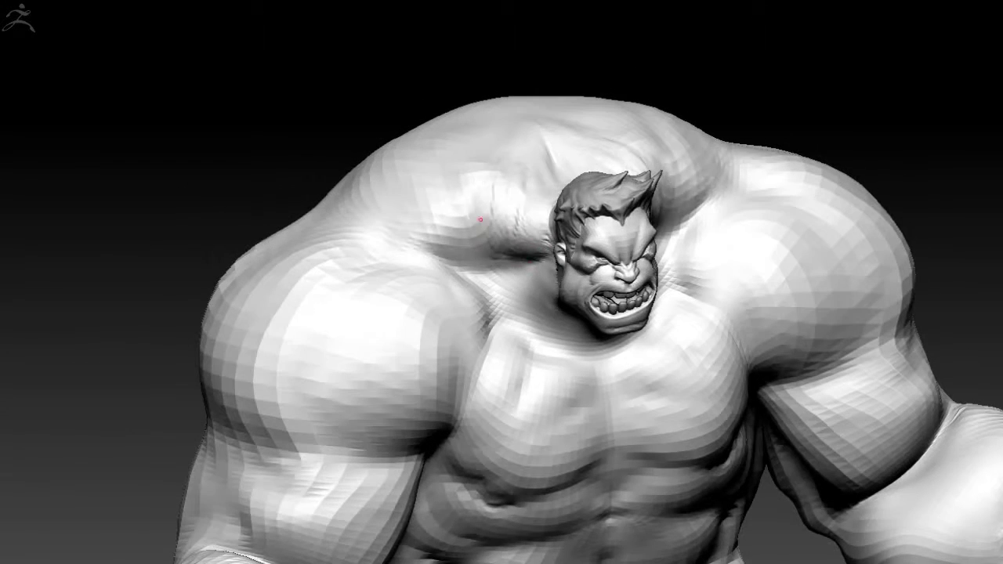
# Step: Build up and smooth the trapezius muscles symmetrically on both sides of the neck
pyautogui.moveTo(493, 190); pyautogui.dragTo(399, 248)
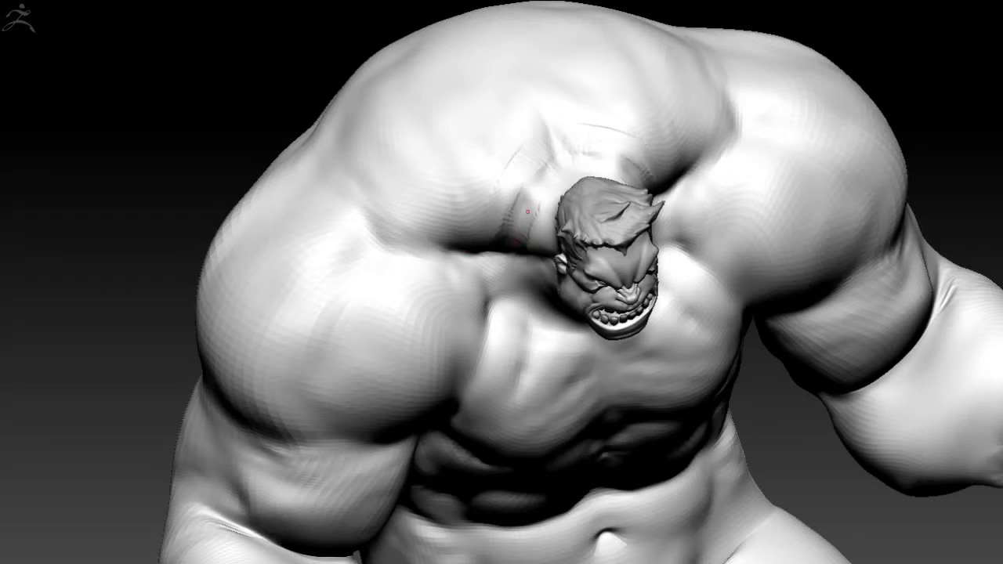
pyautogui.moveTo(455, 84)
pyautogui.mouseDown()
pyautogui.moveTo(365, 129)
pyautogui.moveTo(345, 188)
pyautogui.moveTo(436, 167)
pyautogui.moveTo(486, 188)
pyautogui.mouseUp()
pyautogui.keyDown('shift'); pyautogui.moveTo(501, 133); pyautogui.dragTo(353, 195); pyautogui.keyUp('shift')
# Step: Carve and soften grooves down both deltoids, then orbit to review the figure
pyautogui.moveTo(293, 316); pyautogui.dragTo(337, 423)
pyautogui.moveTo(360, 391); pyautogui.dragTo(389, 280)
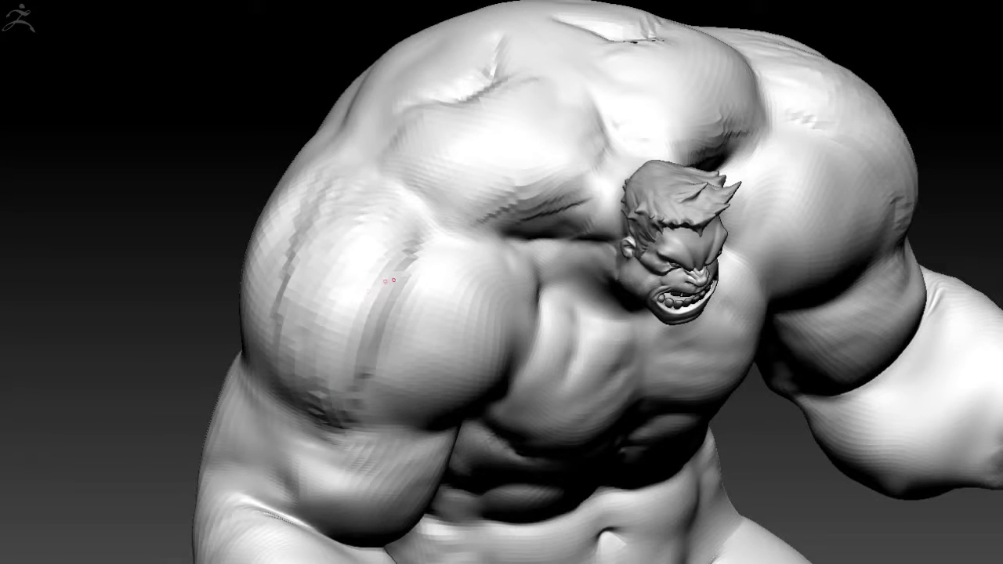
pyautogui.keyDown('shift'); pyautogui.moveTo(329, 337); pyautogui.dragTo(343, 380); pyautogui.keyUp('shift')
pyautogui.moveTo(346, 333)
pyautogui.mouseDown()
pyautogui.moveTo(731, 84)
pyautogui.moveTo(595, 94)
pyautogui.moveTo(533, 373)
pyautogui.mouseUp()
pyautogui.moveTo(576, 401); pyautogui.dragTo(442, 259)
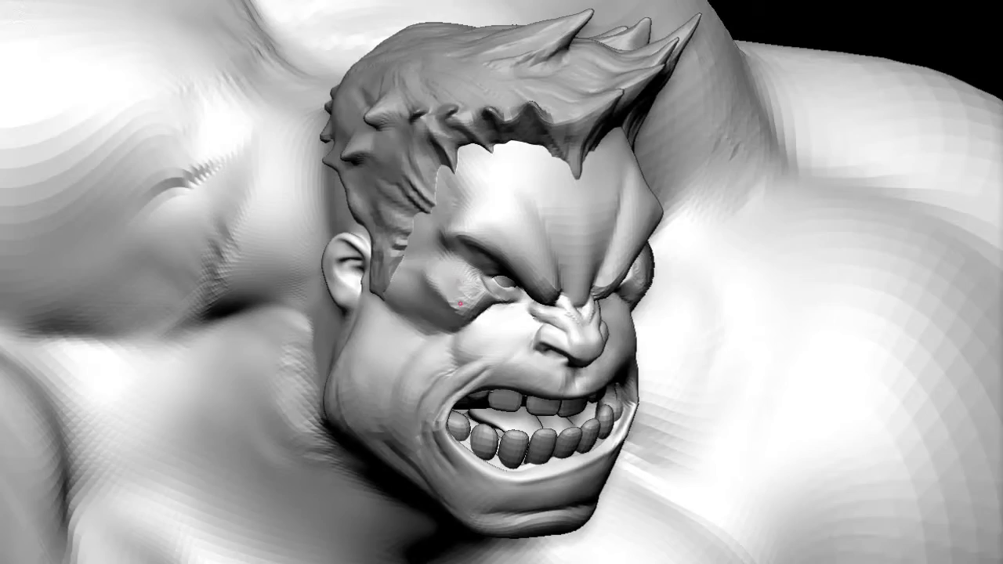
# Step: Orbit from the head's side profile to the front, then zoom out to the full torso
pyautogui.moveTo(466, 279); pyautogui.dragTo(362, 347)
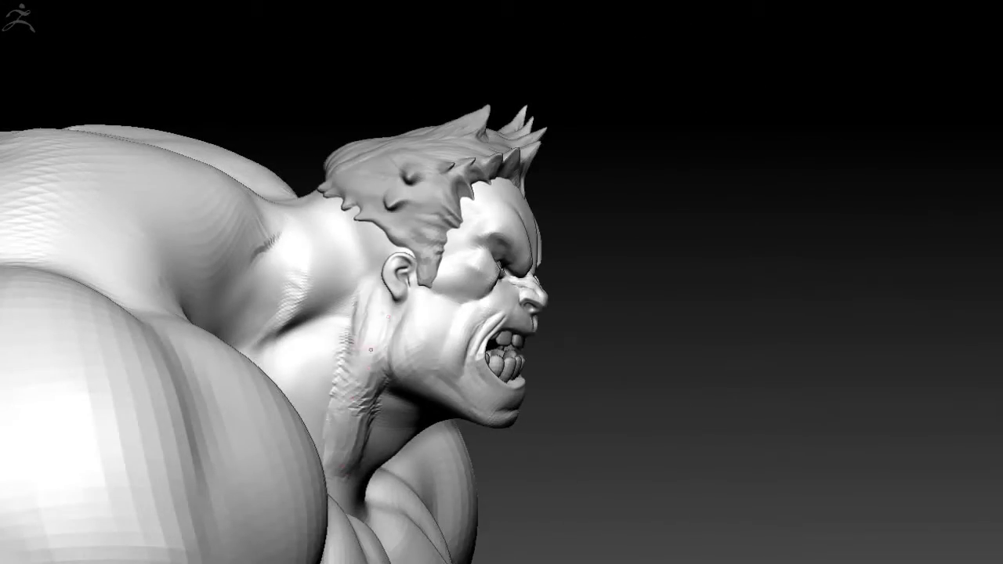
pyautogui.moveTo(361, 347); pyautogui.dragTo(339, 415)
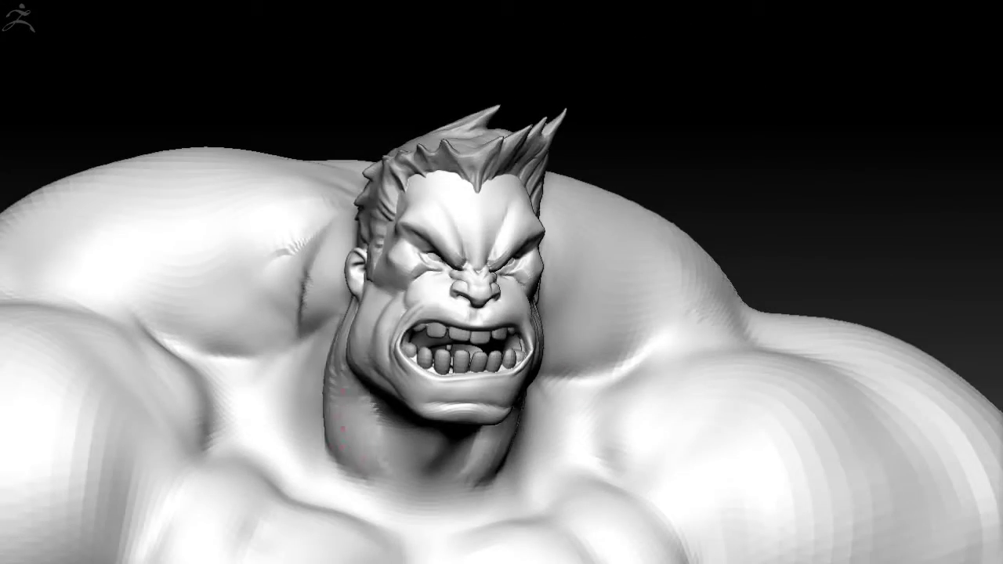
pyautogui.moveTo(375, 502); pyautogui.dragTo(390, 460)
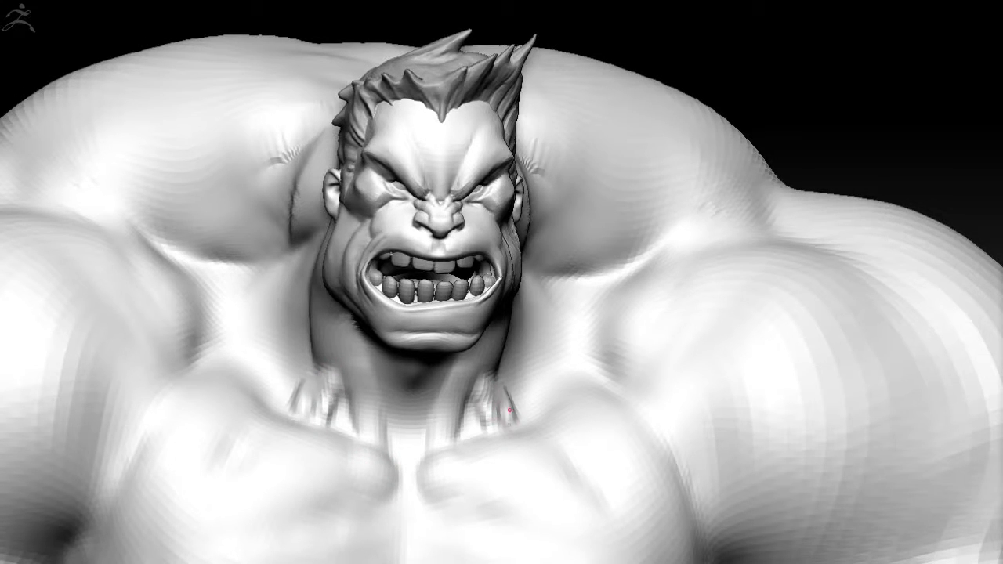
pyautogui.moveTo(509, 409); pyautogui.dragTo(478, 407)
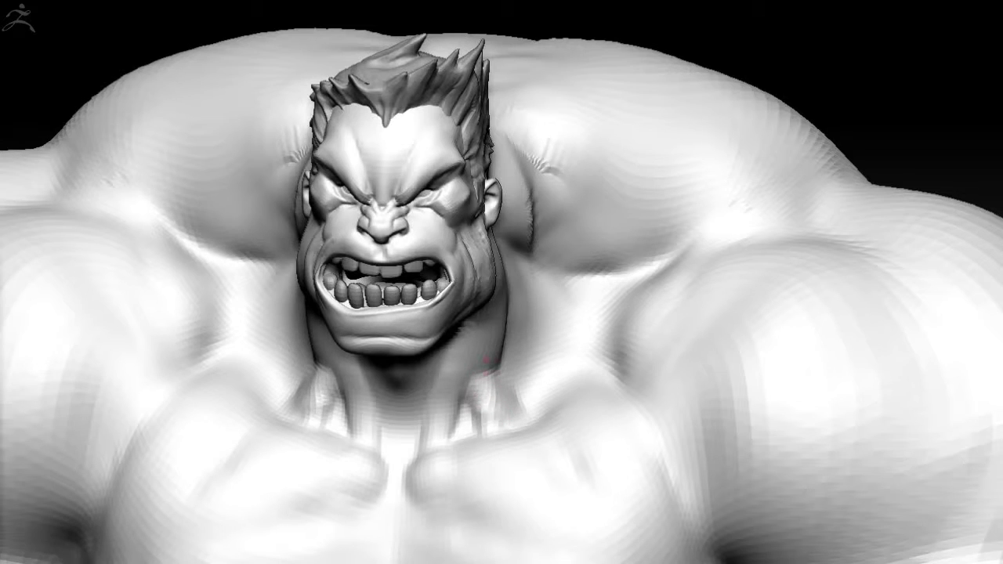
pyautogui.moveTo(481, 389); pyautogui.dragTo(319, 157)
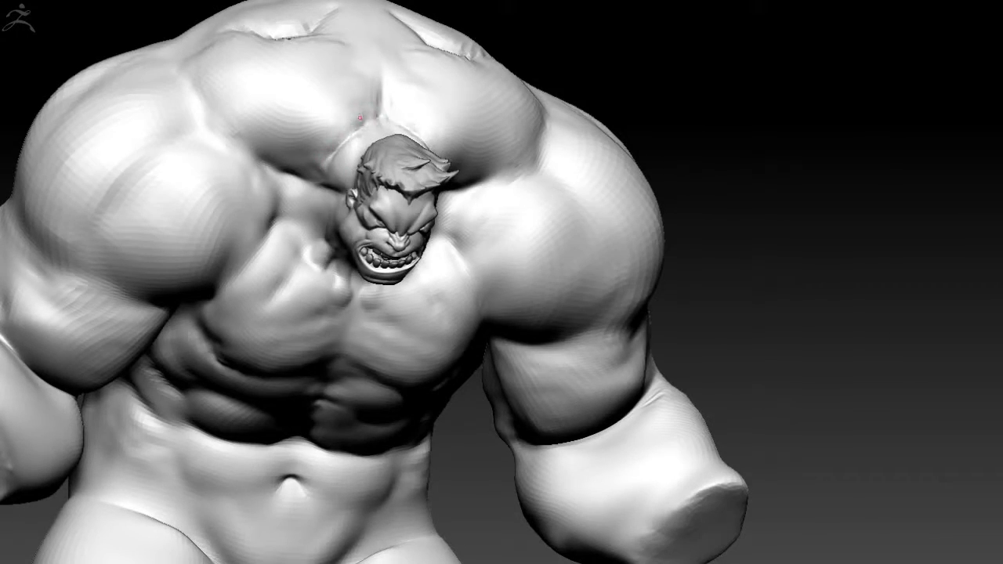
# Step: Turn the torso to face front and deepen the form of both pectorals
pyautogui.moveTo(360, 117); pyautogui.dragTo(309, 179)
pyautogui.moveTo(502, 314); pyautogui.dragTo(439, 251)
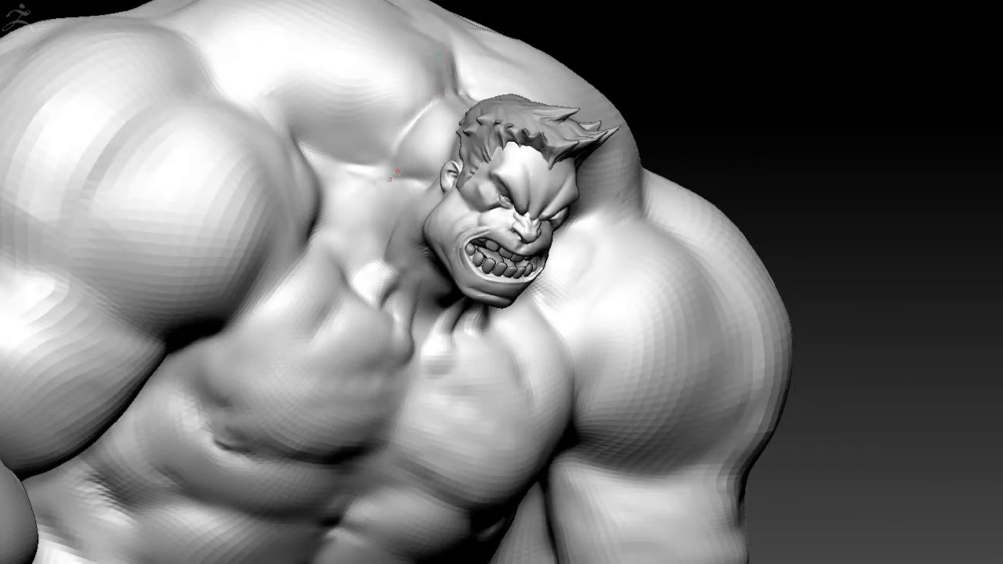
pyautogui.moveTo(398, 172); pyautogui.dragTo(397, 217, button='right')
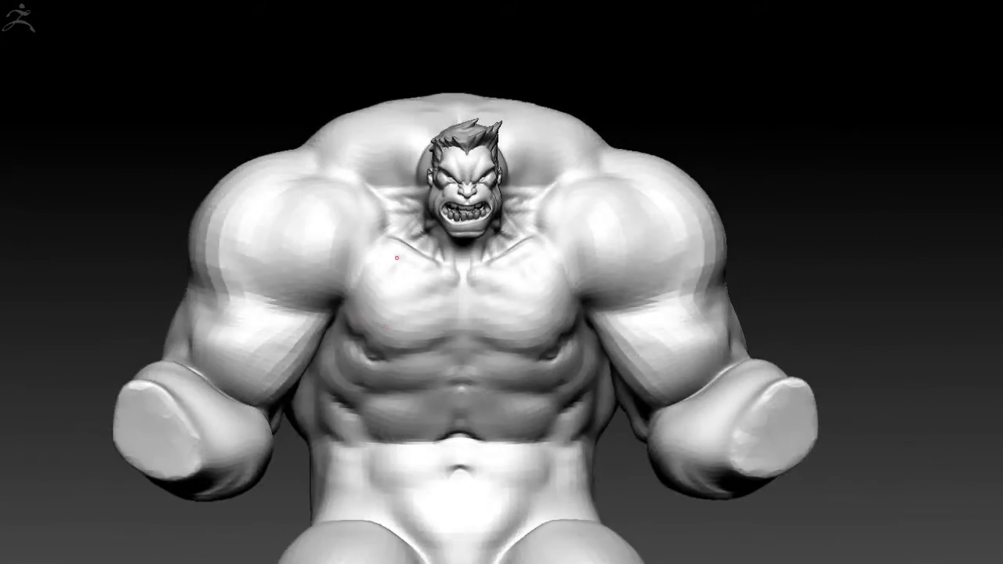
pyautogui.moveTo(355, 305); pyautogui.dragTo(407, 270)
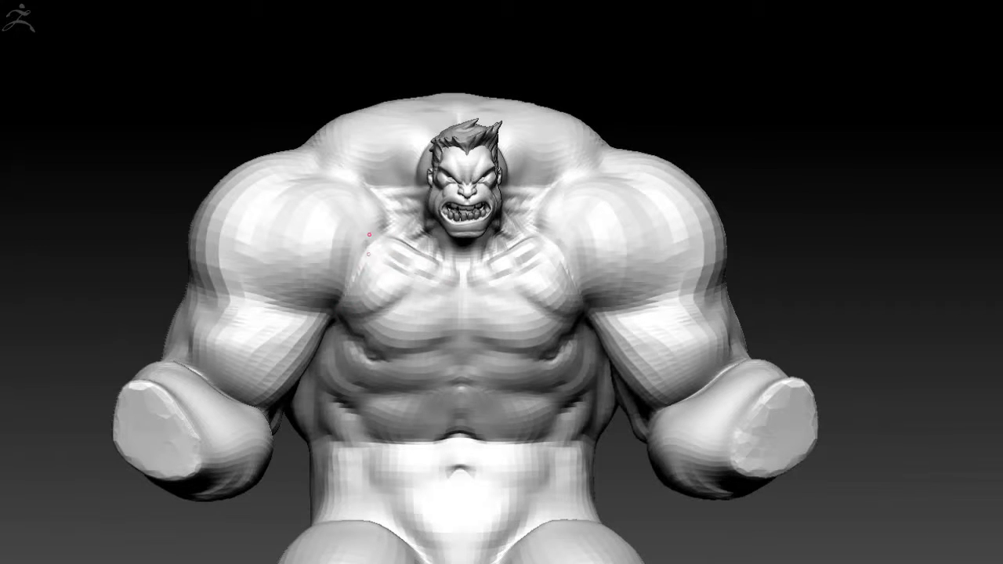
pyautogui.moveTo(374, 251); pyautogui.dragTo(423, 338)
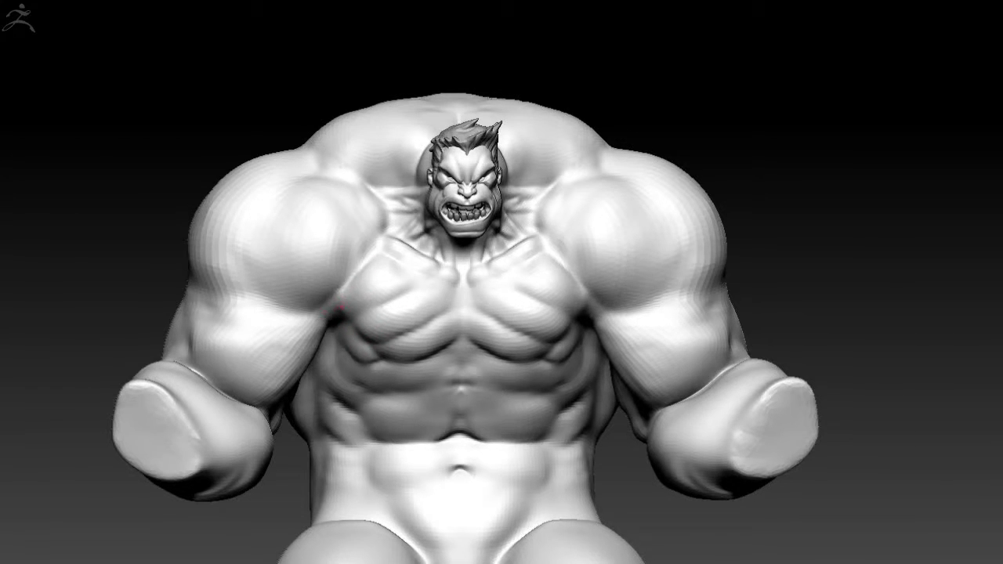
# Step: Sculpt creases into both shoulders, checking the body from different angles
pyautogui.moveTo(484, 269); pyautogui.dragTo(542, 321)
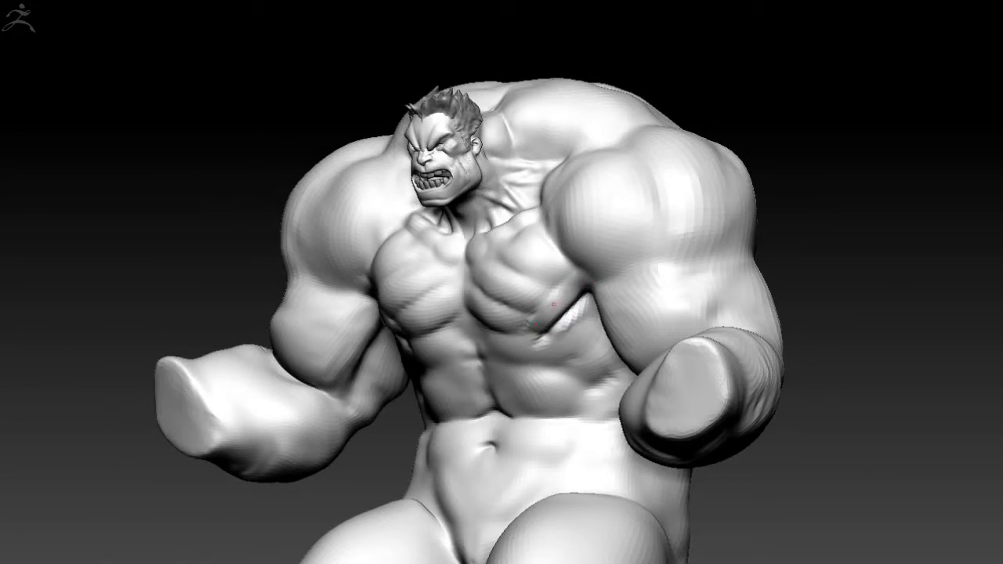
pyautogui.moveTo(559, 265)
pyautogui.mouseDown()
pyautogui.moveTo(595, 235)
pyautogui.moveTo(564, 211)
pyautogui.mouseUp()
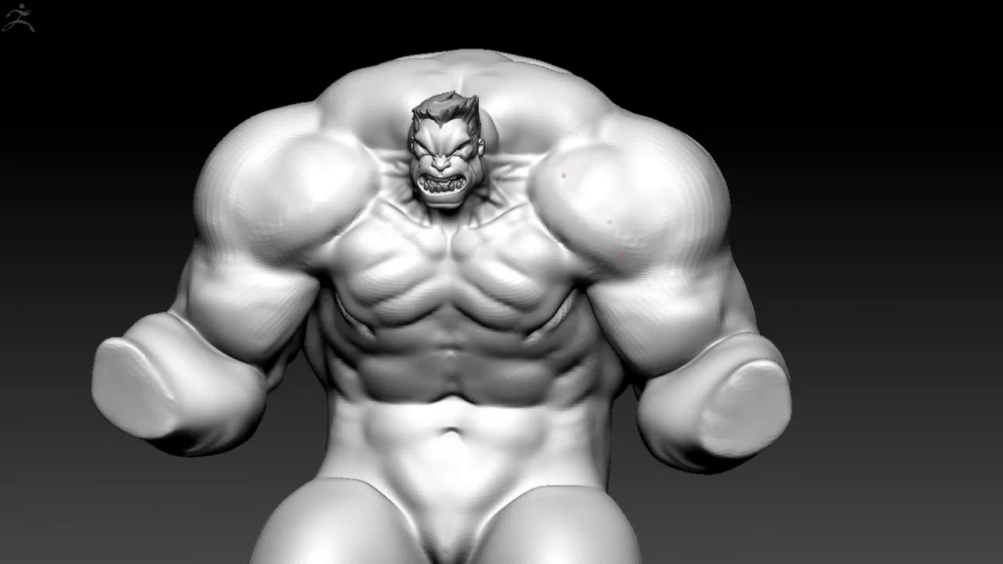
pyautogui.moveTo(642, 211)
pyautogui.mouseDown()
pyautogui.moveTo(630, 256)
pyautogui.moveTo(662, 137)
pyautogui.moveTo(561, 143)
pyautogui.moveTo(427, 298)
pyautogui.moveTo(385, 373)
pyautogui.moveTo(436, 486)
pyautogui.mouseUp()
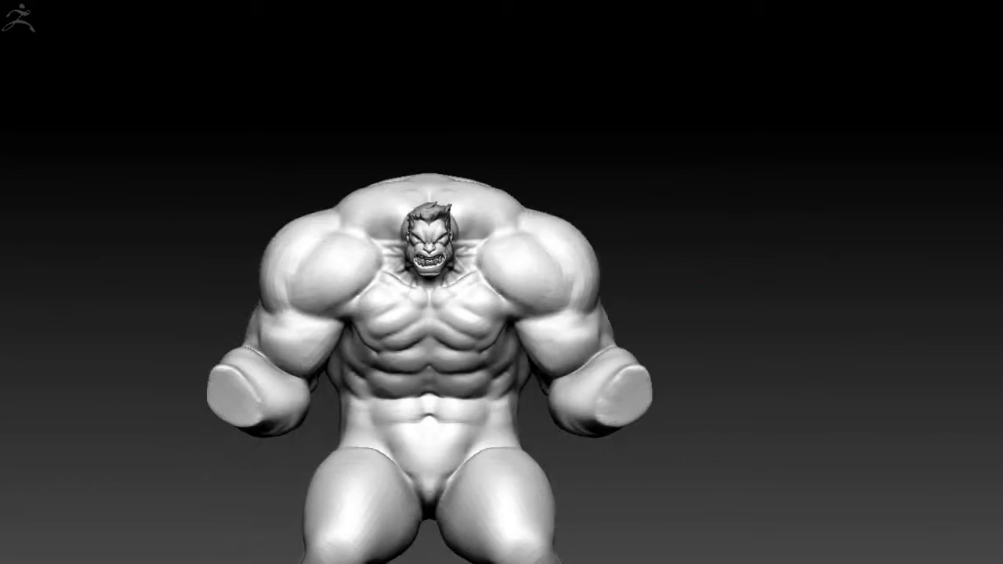
# Step: Drop the body a subdivision level with Shift+D, then sculpt and smooth shoulders, chest and arms
pyautogui.hotkey('shift', 'd')
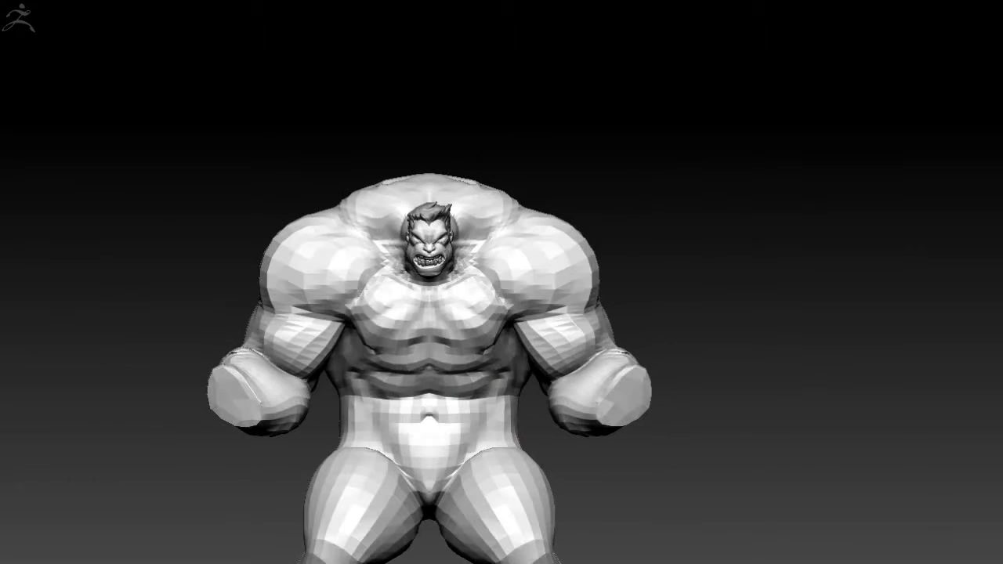
pyautogui.keyDown('alt'); pyautogui.moveTo(408, 369); pyautogui.dragTo(445, 113); pyautogui.keyUp('alt')
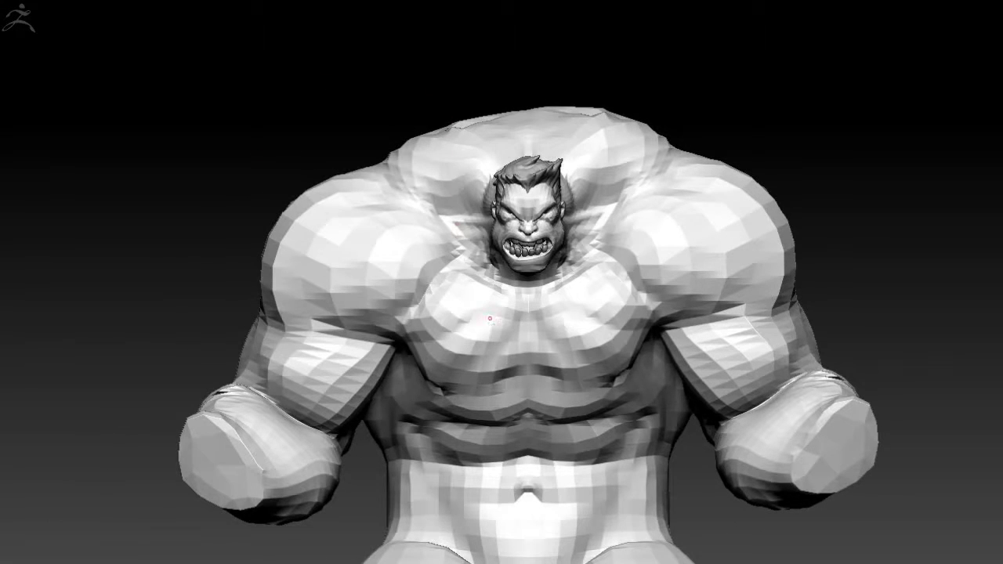
pyautogui.moveTo(486, 311); pyautogui.dragTo(511, 114)
pyautogui.moveTo(286, 553)
pyautogui.keyDown('shift'); pyautogui.mouseDown()
pyautogui.moveTo(337, 243)
pyautogui.moveTo(535, 65)
pyautogui.mouseUp(); pyautogui.keyUp('shift')
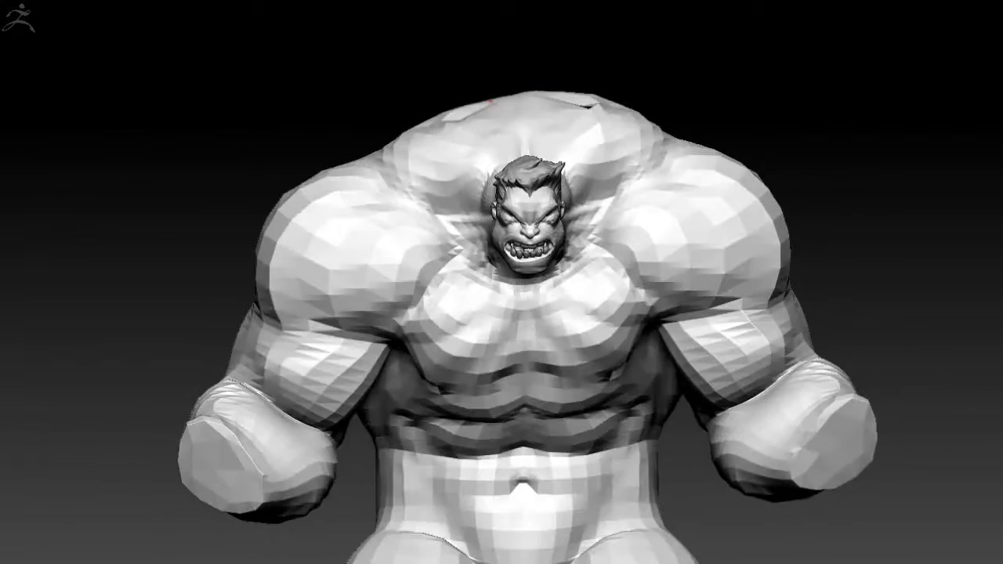